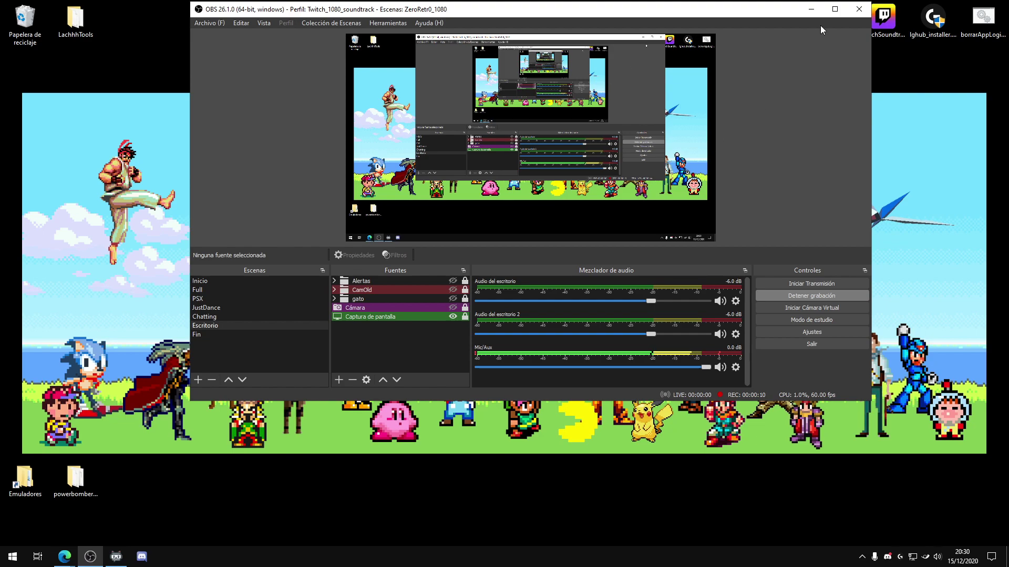
Maximize the OBS window, switch to Streamlabs Chatbot and preview the platano sound file
left_click(834, 9)
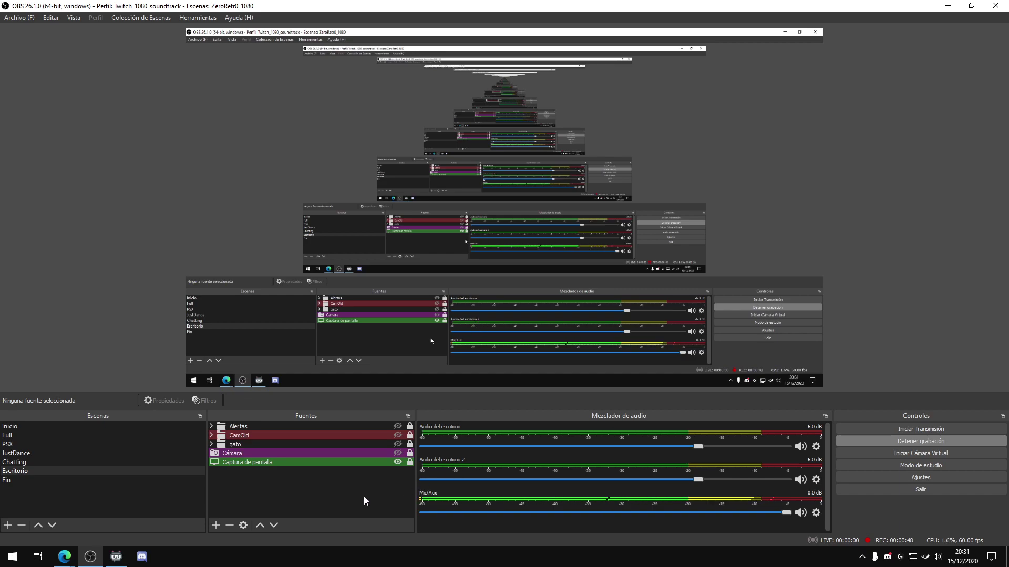
mouse_move(64, 557)
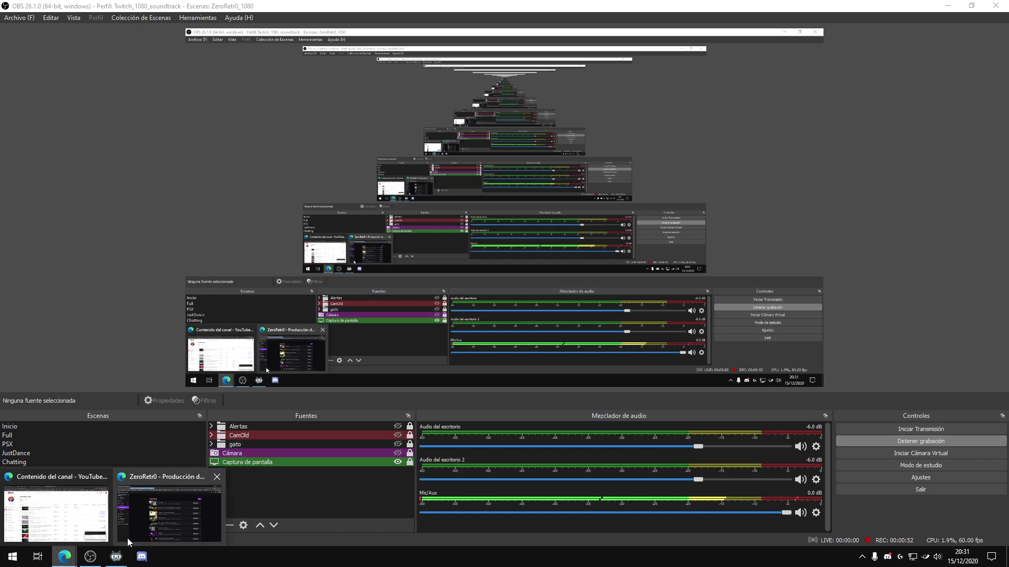
left_click(116, 556)
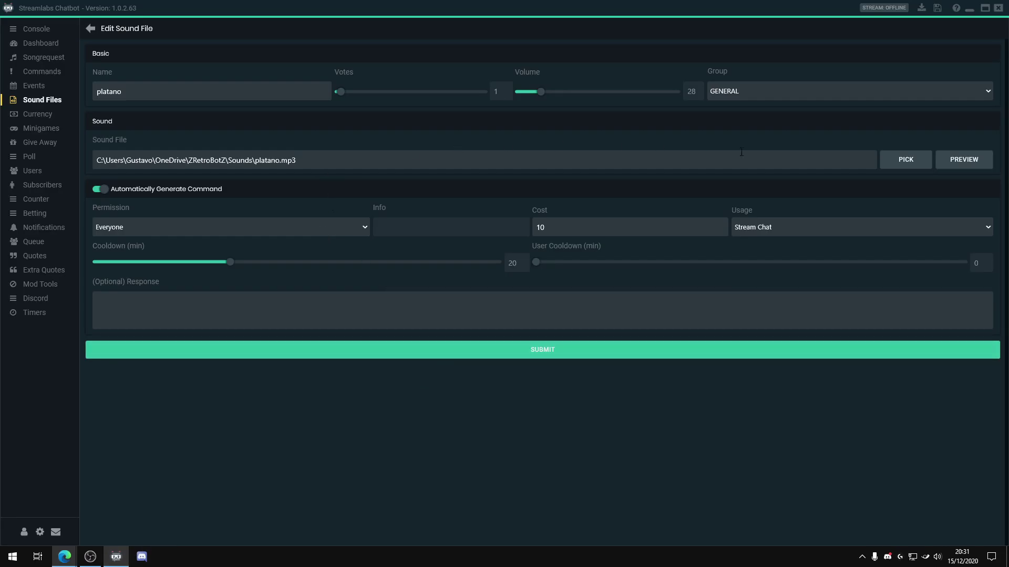
left_click(948, 163)
left_click(90, 556)
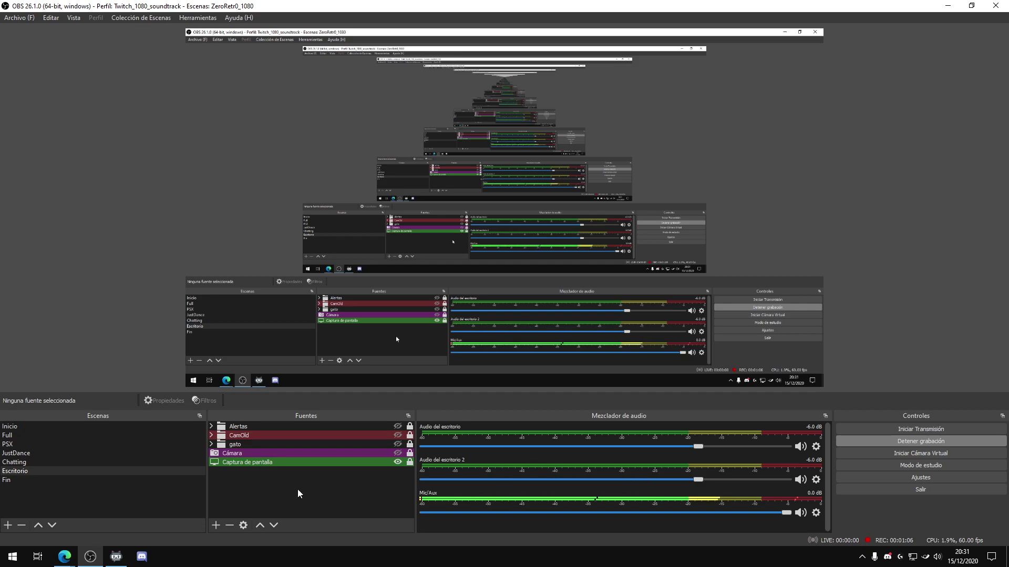
Switch to the Twitch Video Producer page in Edge and look over the list of past broadcasts
left_click(89, 556)
mouse_move(64, 556)
left_click(174, 507)
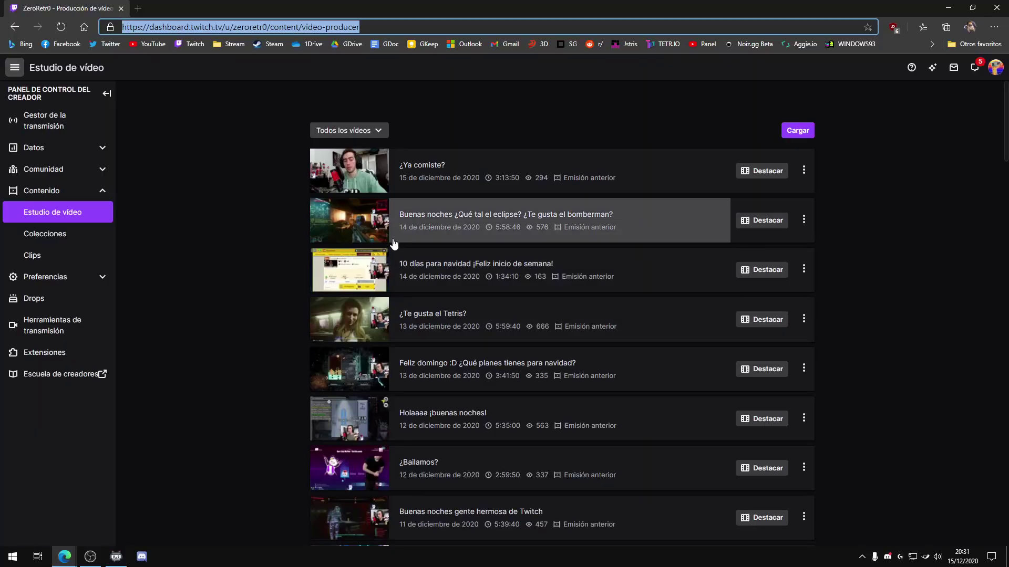
scroll(297, 158, "down", 1)
scroll(297, 158, "up", 1)
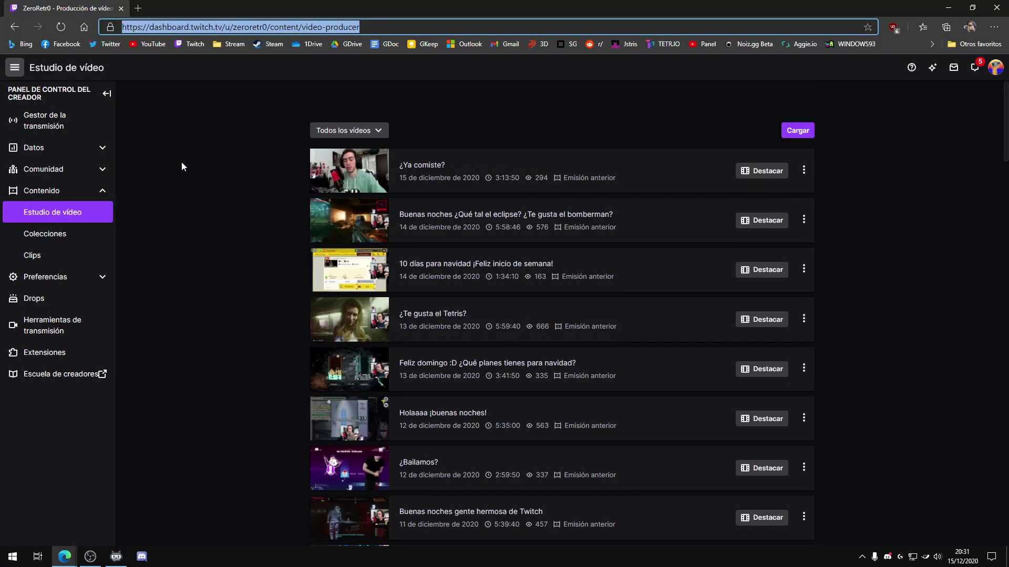
left_click(995, 67)
left_click(879, 163)
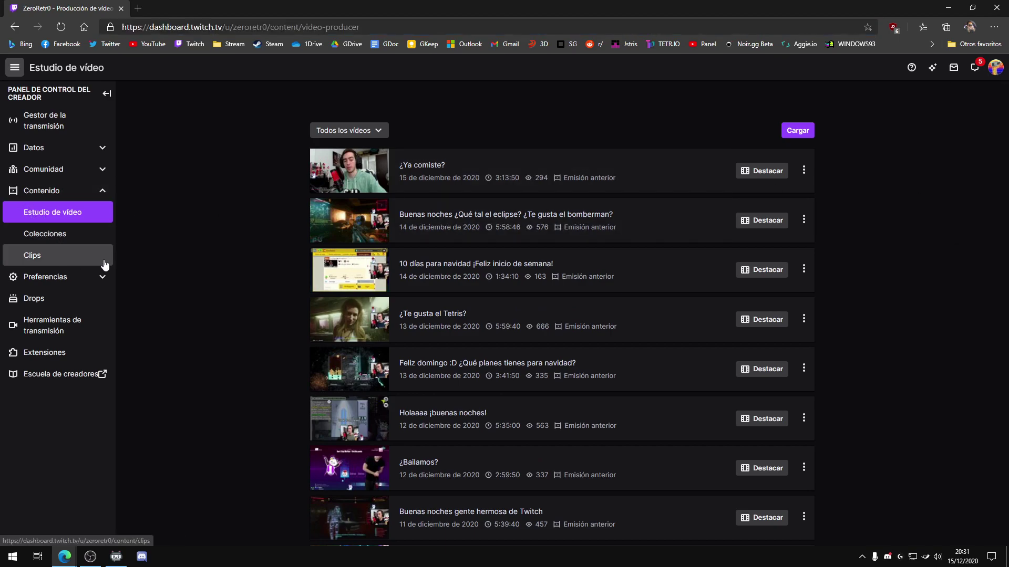
left_click(91, 556)
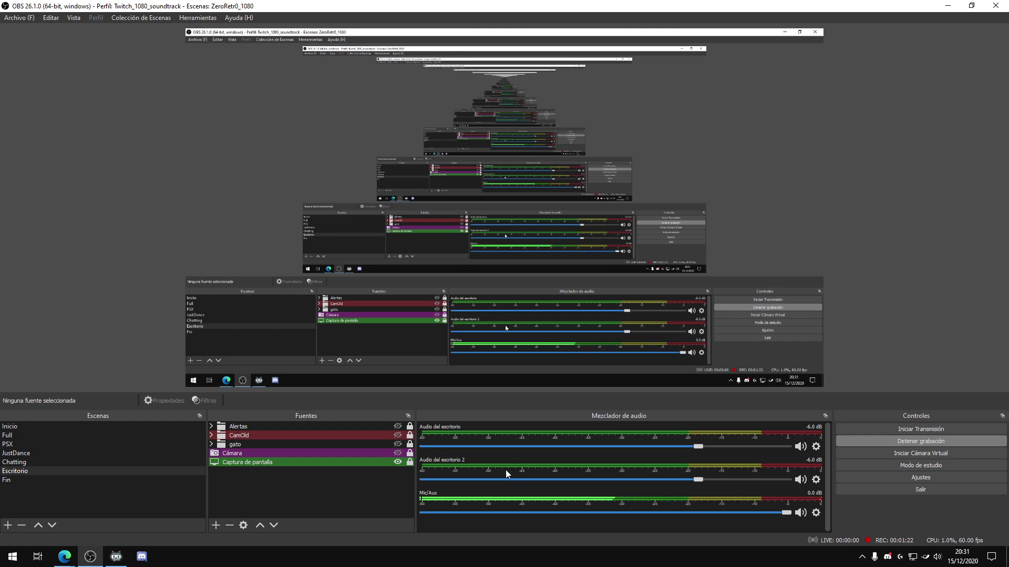
Mute Audio del escritorio 2 in the OBS audio mixer and revisit the platano sound file in Streamlabs Chatbot
left_click(64, 556)
left_click(89, 555)
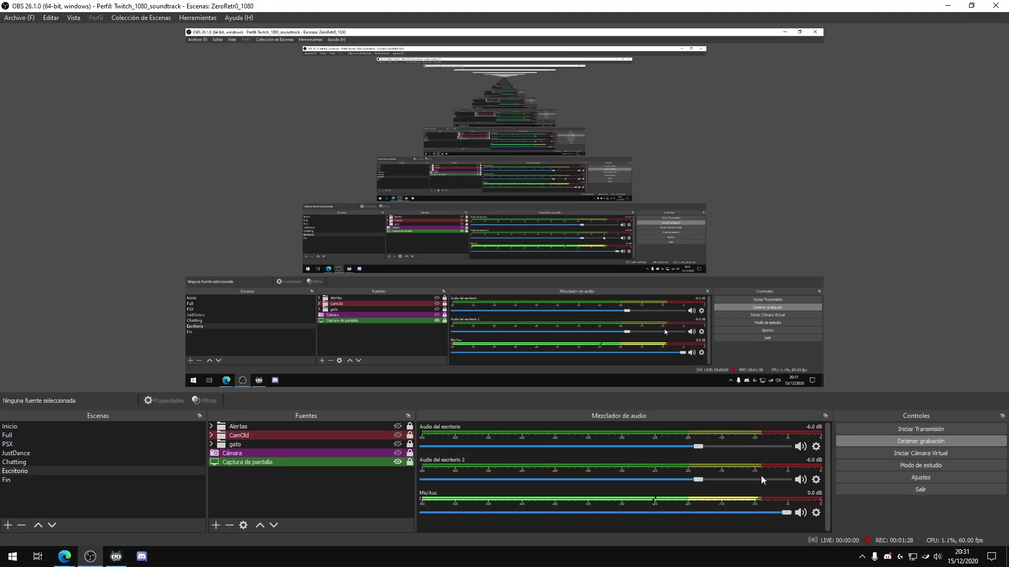
left_click(800, 480)
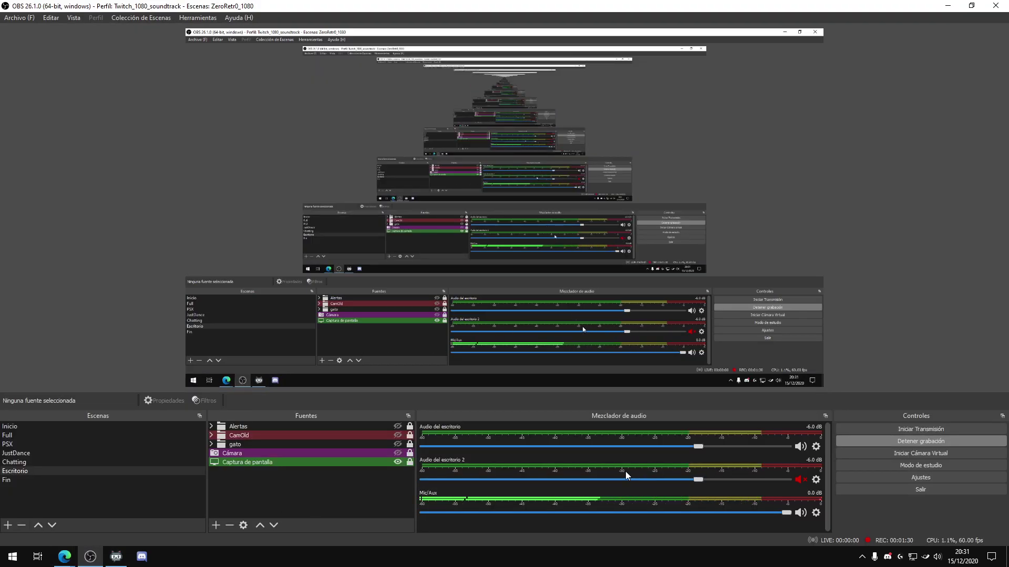
left_click(116, 556)
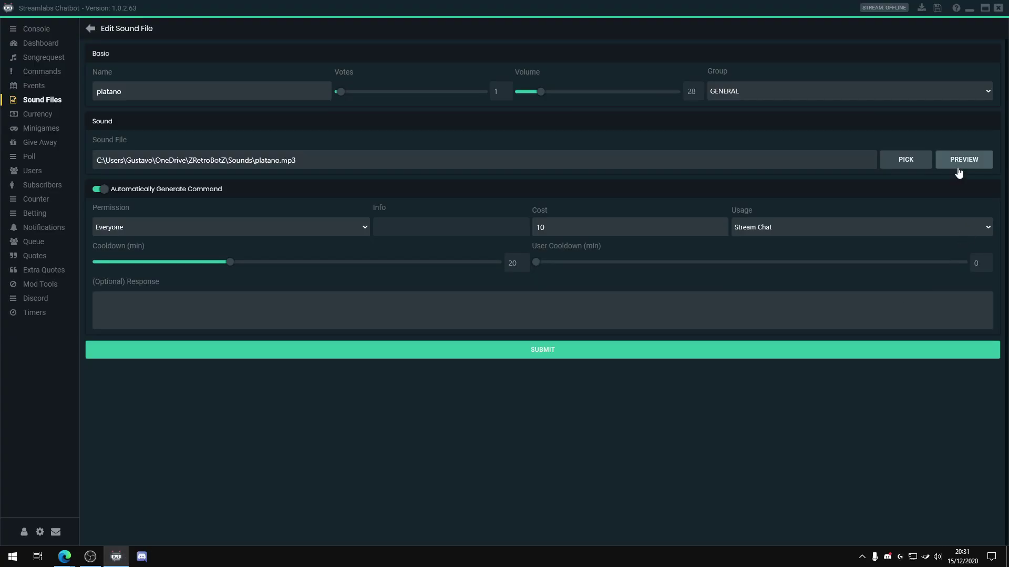
left_click(89, 556)
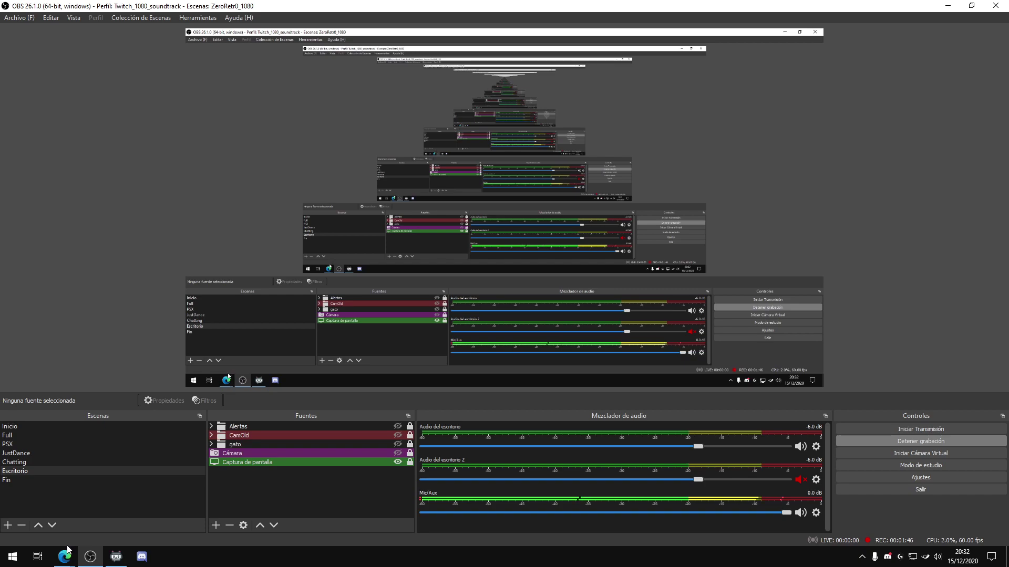
mouse_move(67, 550)
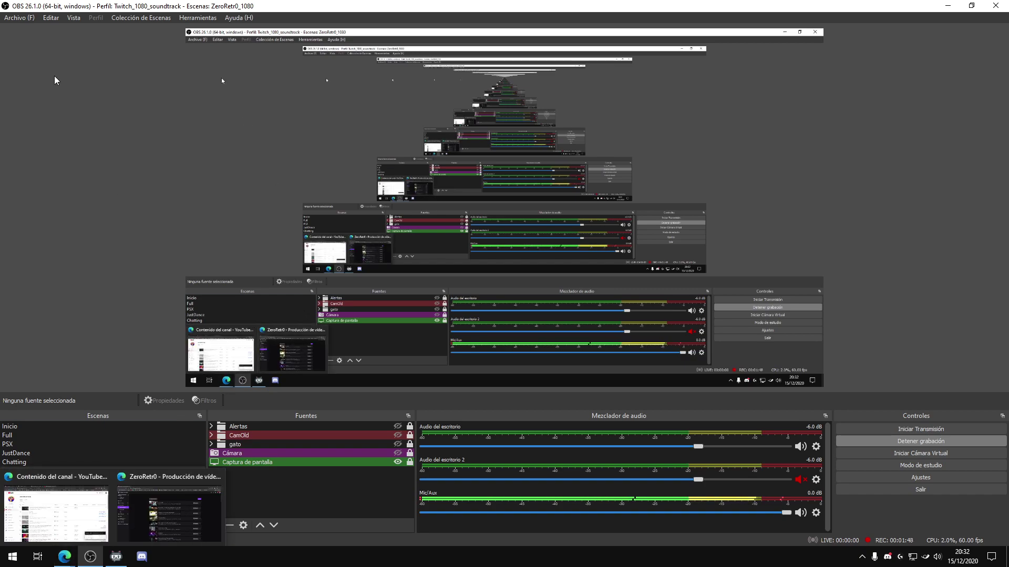
left_click(19, 17)
left_click(39, 56)
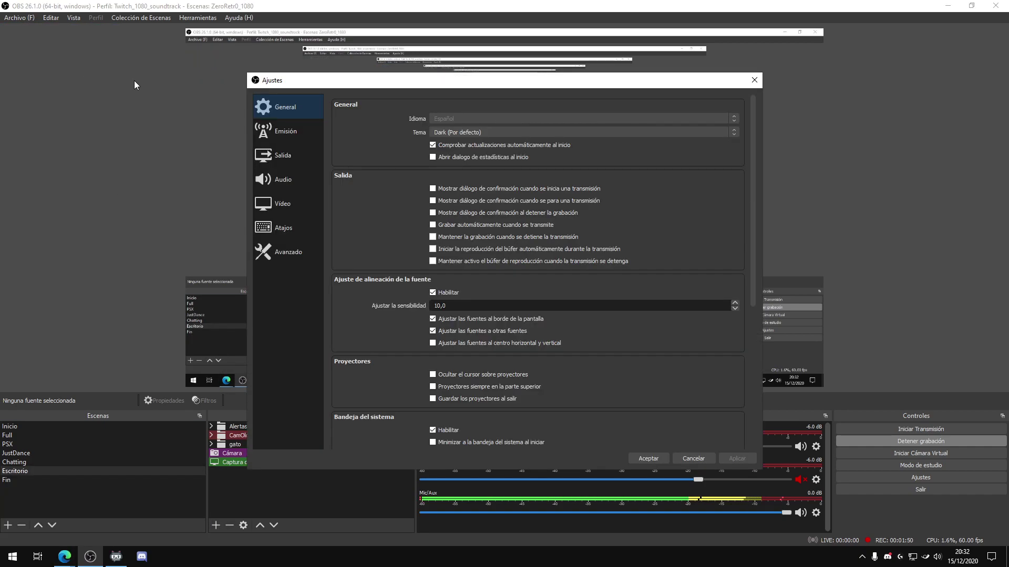
left_click(275, 132)
left_click(270, 111)
left_click(754, 80)
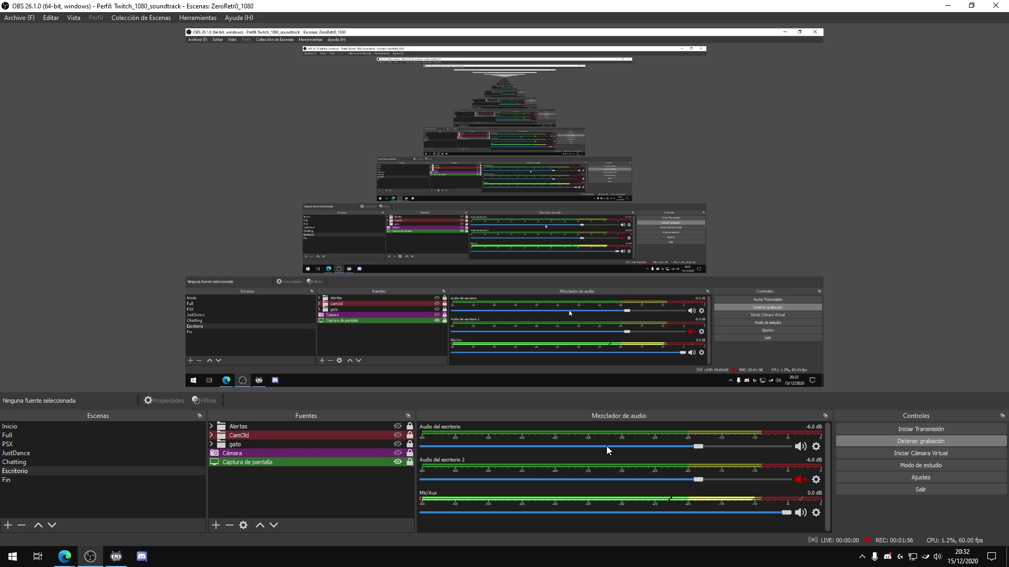
Open the OBS output settings for streaming and examine the audio track and Twitch VOD track selections
left_click(26, 18)
left_click(33, 55)
left_click(290, 131)
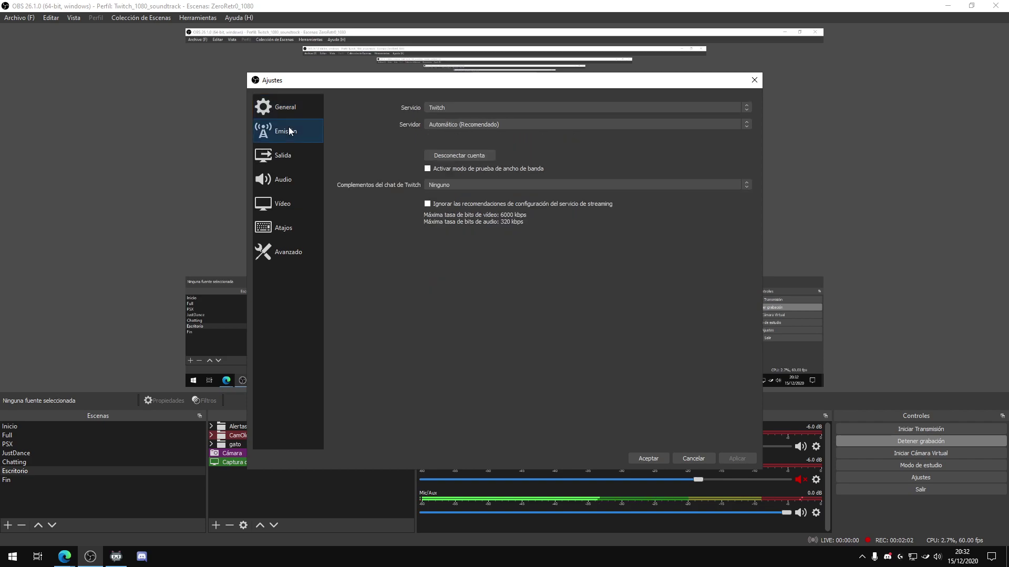
left_click(292, 155)
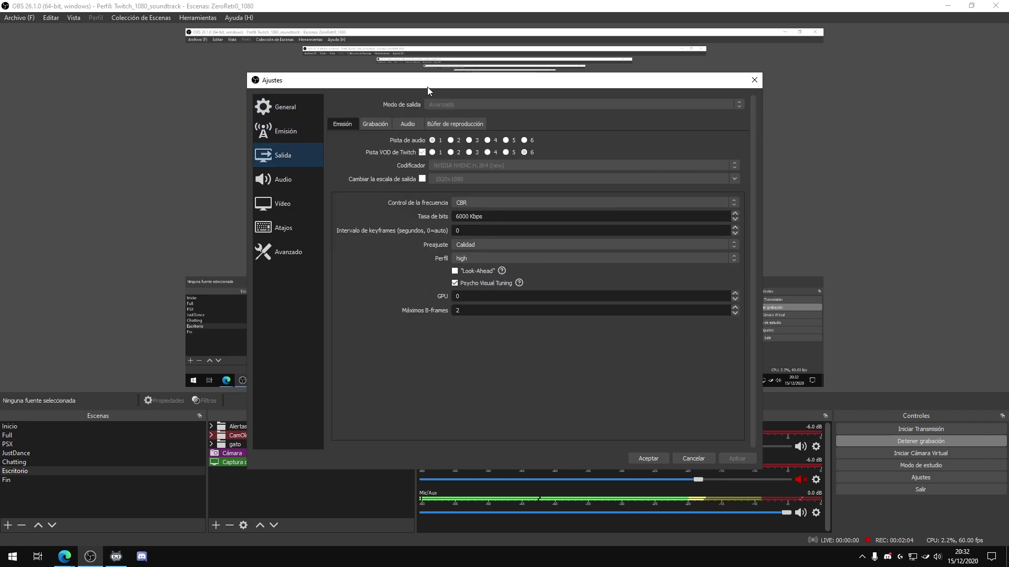
left_click_drag(427, 87, 425, 75)
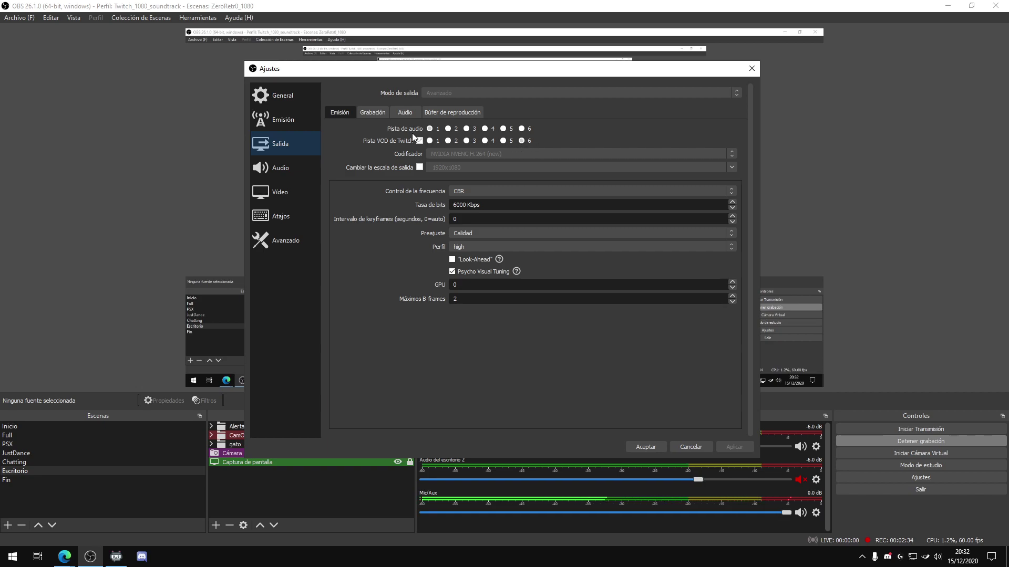
Compare the global audio devices with the streaming track selections in the settings, and close the settings
left_click(302, 163)
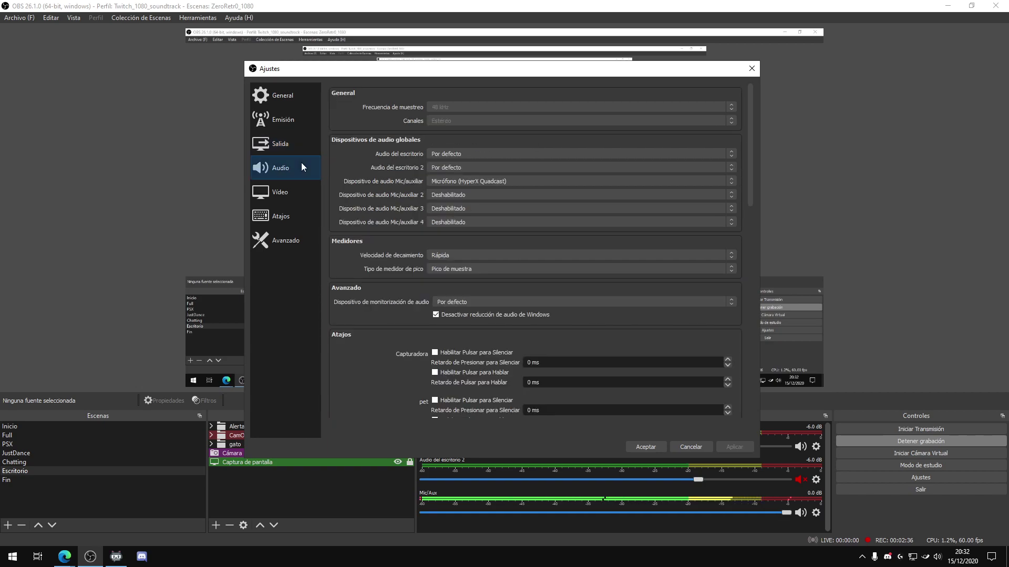
left_click(298, 148)
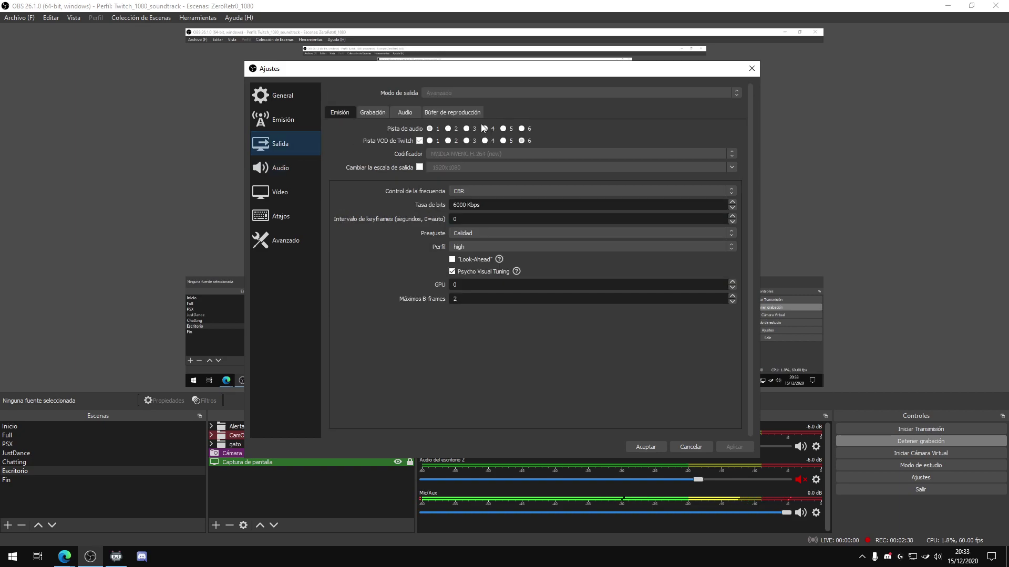
left_click(299, 162)
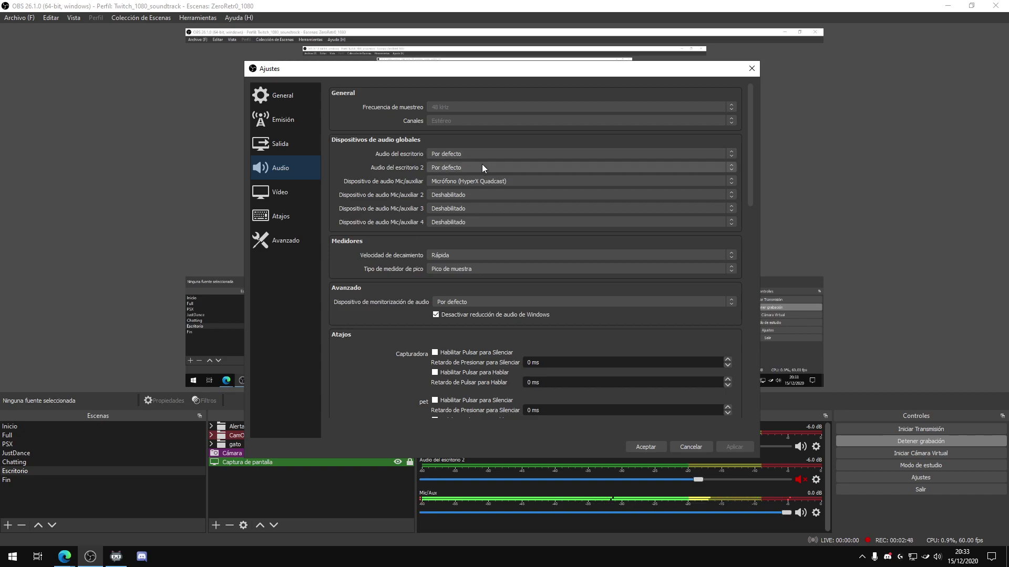
left_click(746, 72)
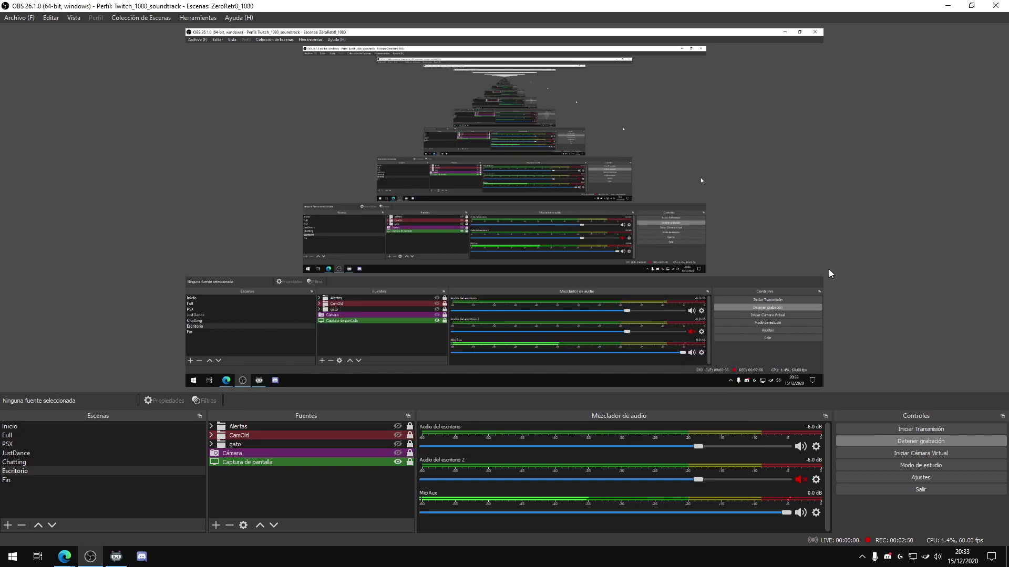
Unmute Audio del escritorio 2 and examine the Ganancia filter applied to Audio del escritorio
left_click(816, 479)
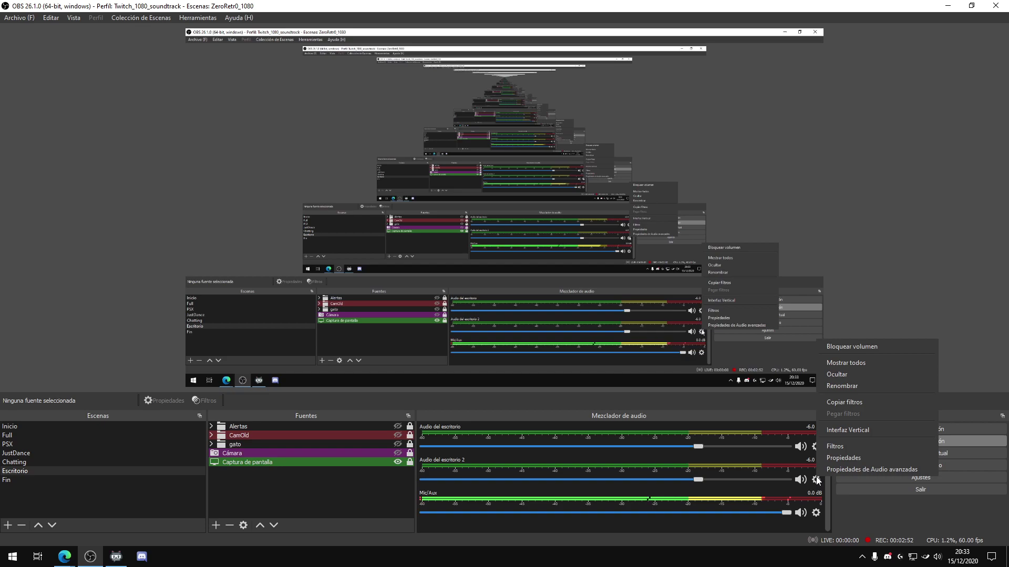
left_click(857, 257)
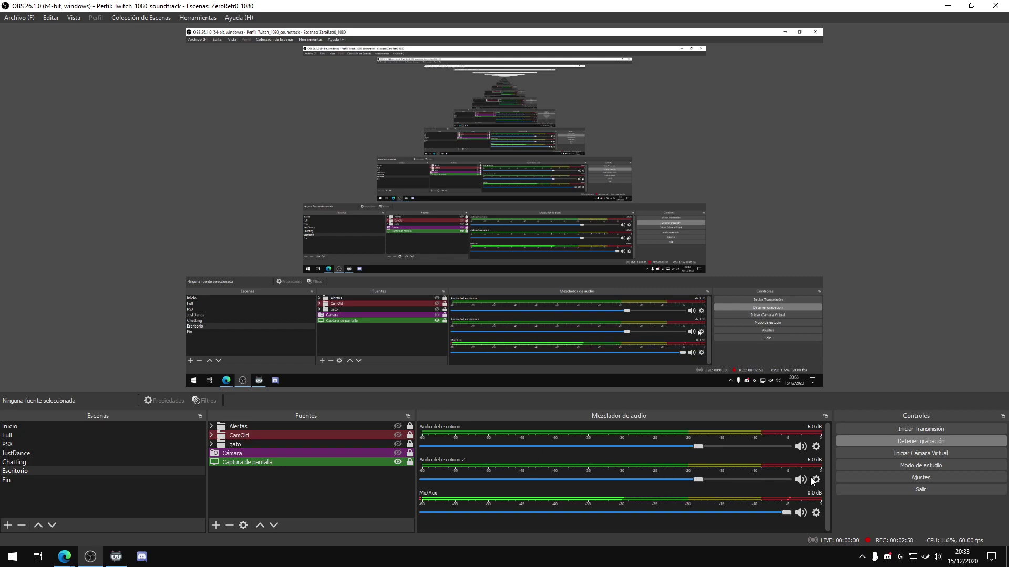
left_click(816, 446)
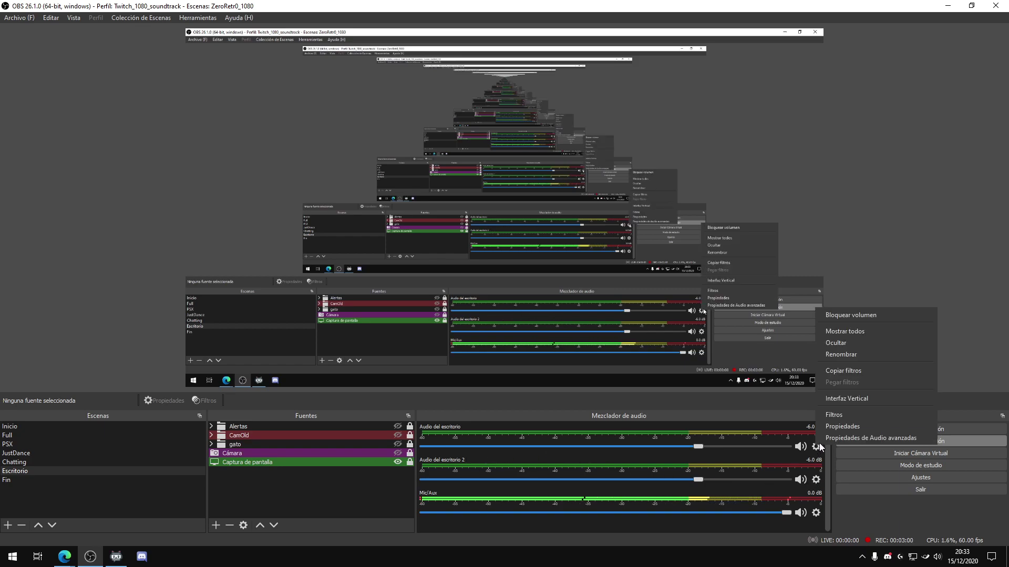
left_click(830, 418)
left_click_drag(527, 80, 504, 32)
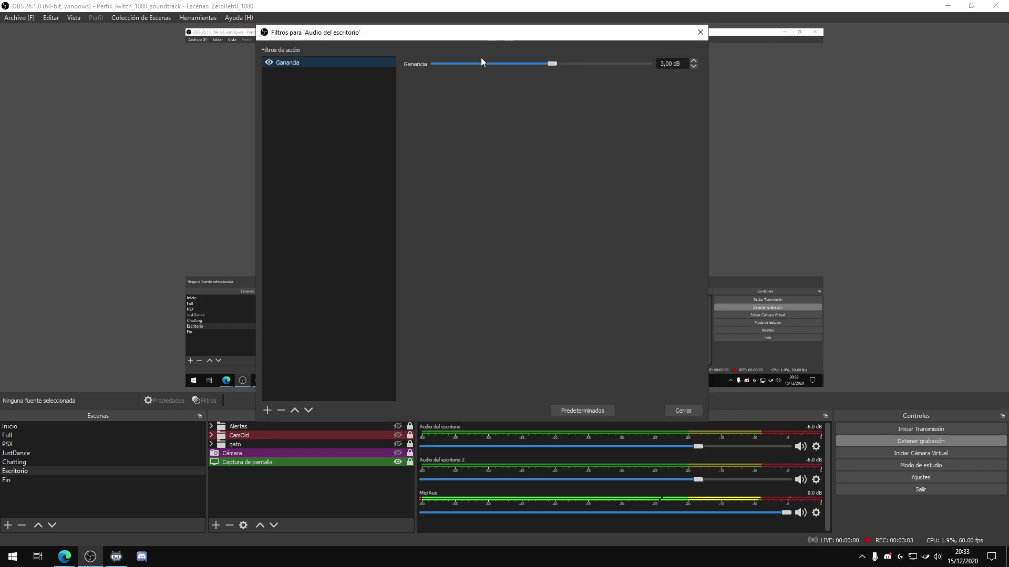
left_click(700, 32)
left_click(816, 447)
left_click(830, 418)
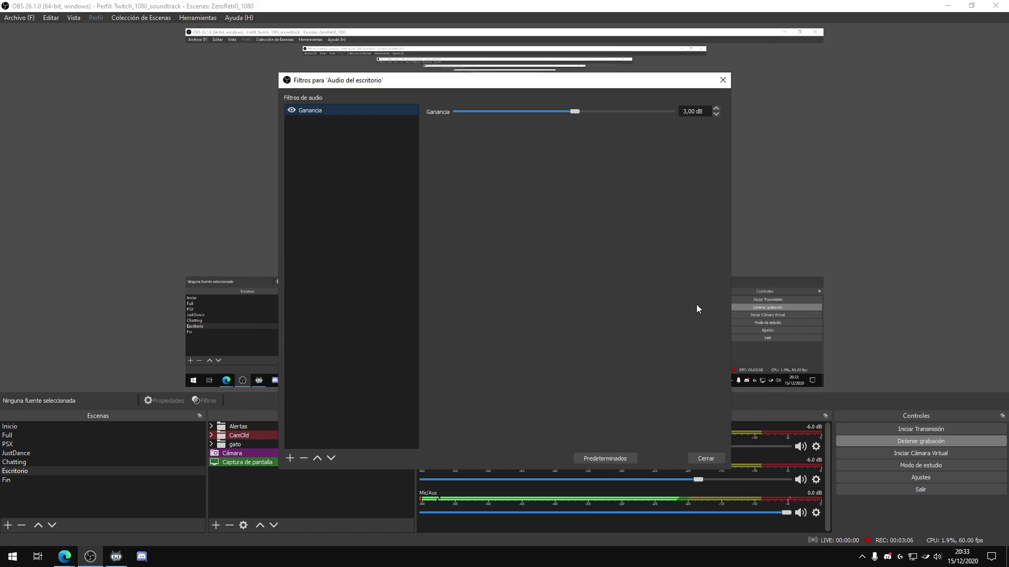
left_click(723, 81)
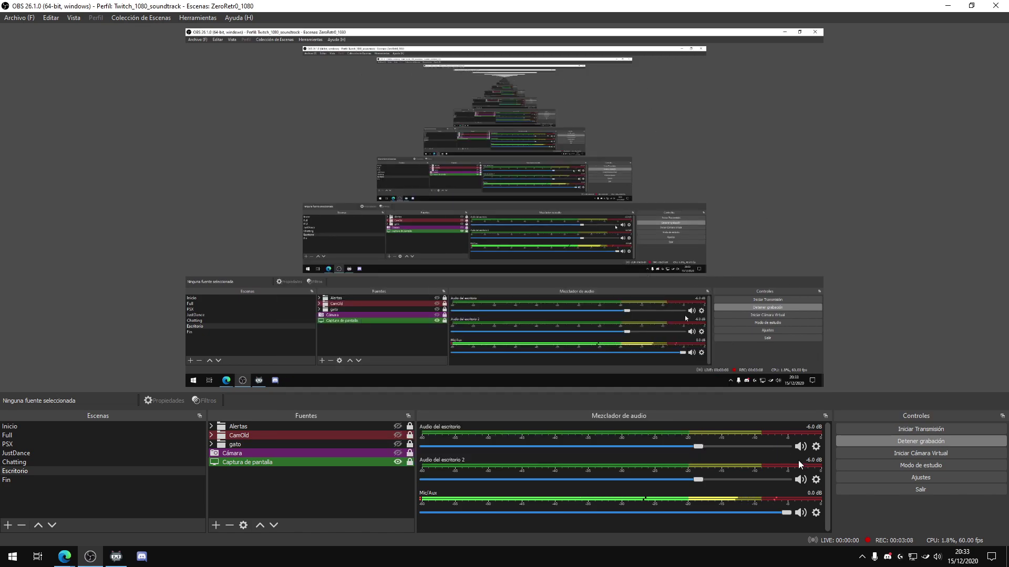
Examine the Ganancia filter applied to Audio del escritorio 2
left_click(817, 479)
left_click(838, 448)
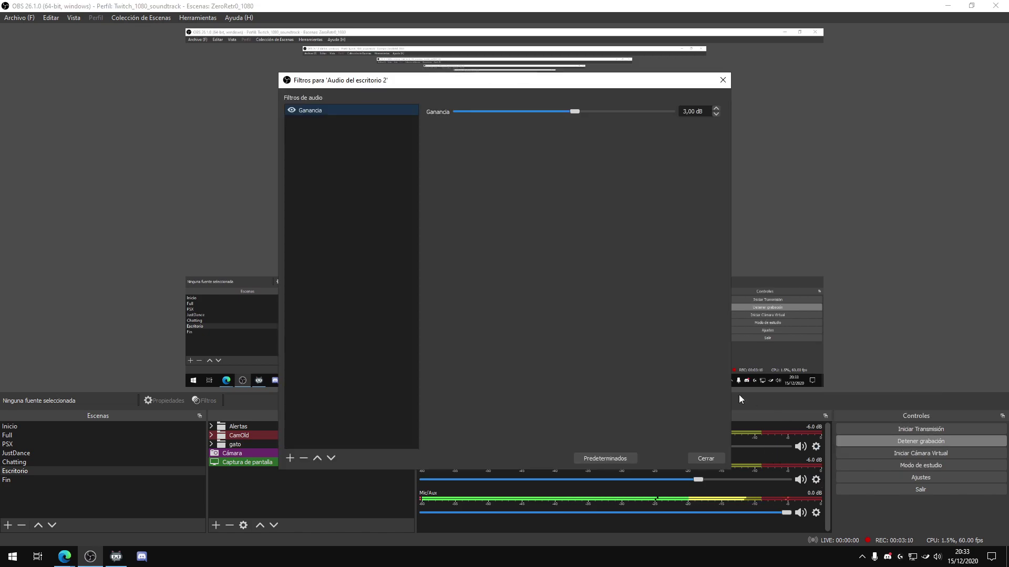
left_click_drag(626, 85, 624, 56)
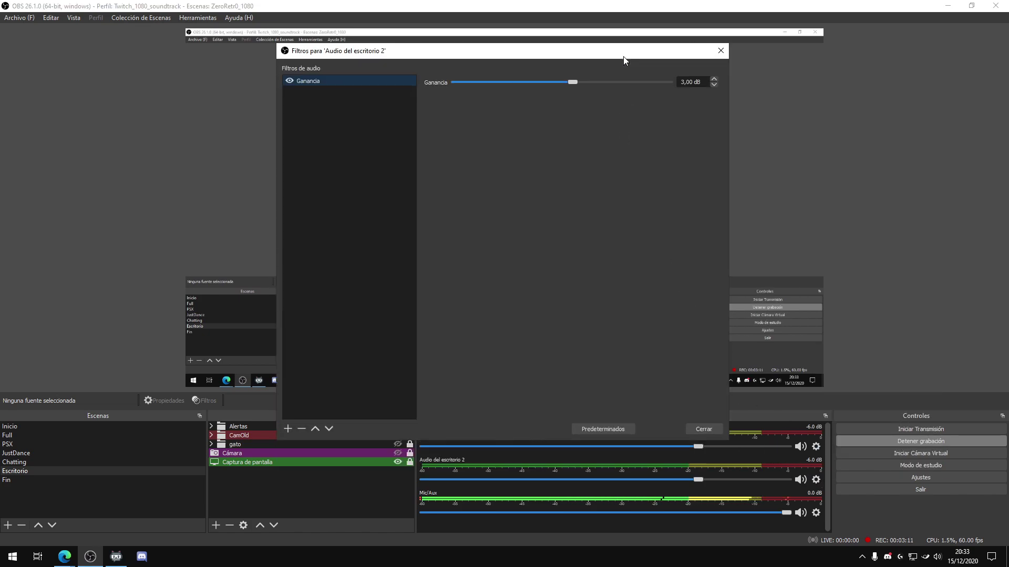
left_click(719, 53)
left_click(815, 479)
left_click(839, 447)
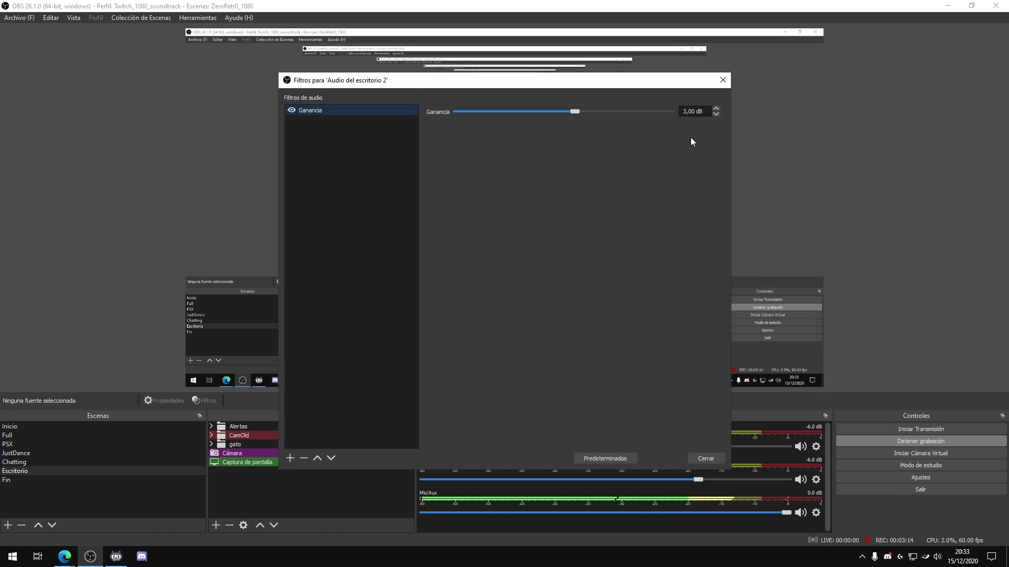
left_click(723, 80)
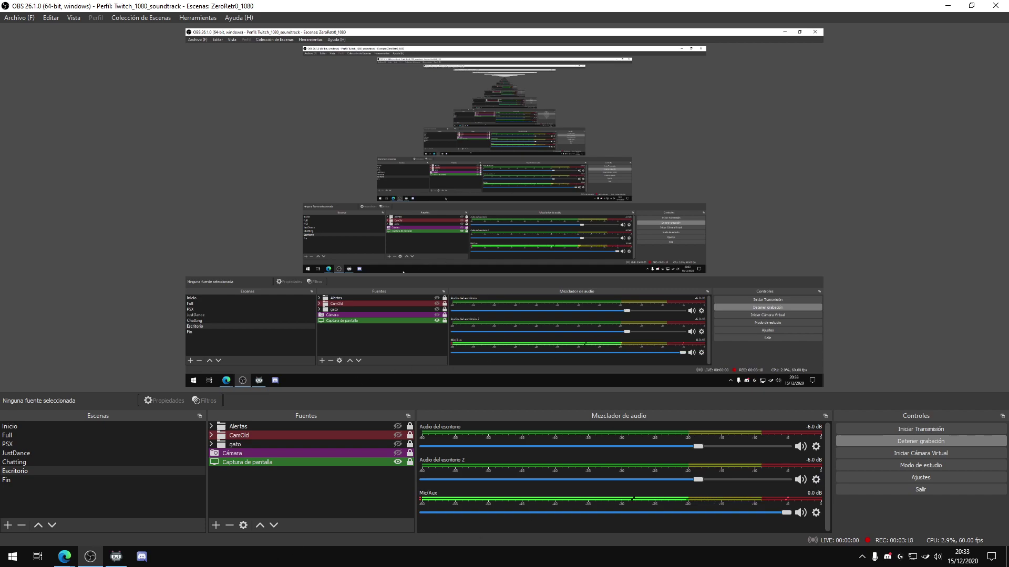
Look at the Twitch Video Producer page in Edge again and return to OBS
mouse_move(66, 556)
left_click(162, 511)
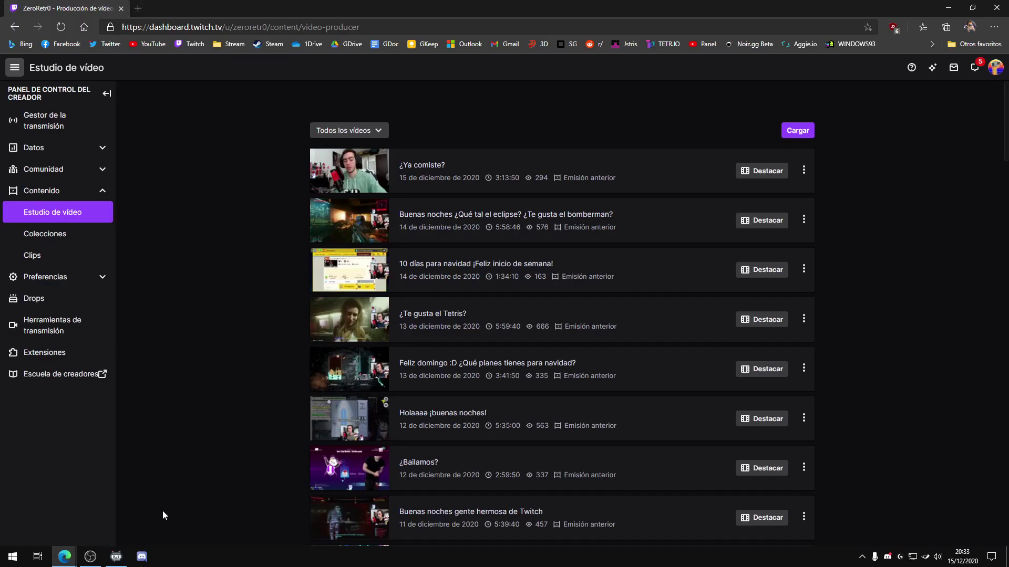
left_click(90, 555)
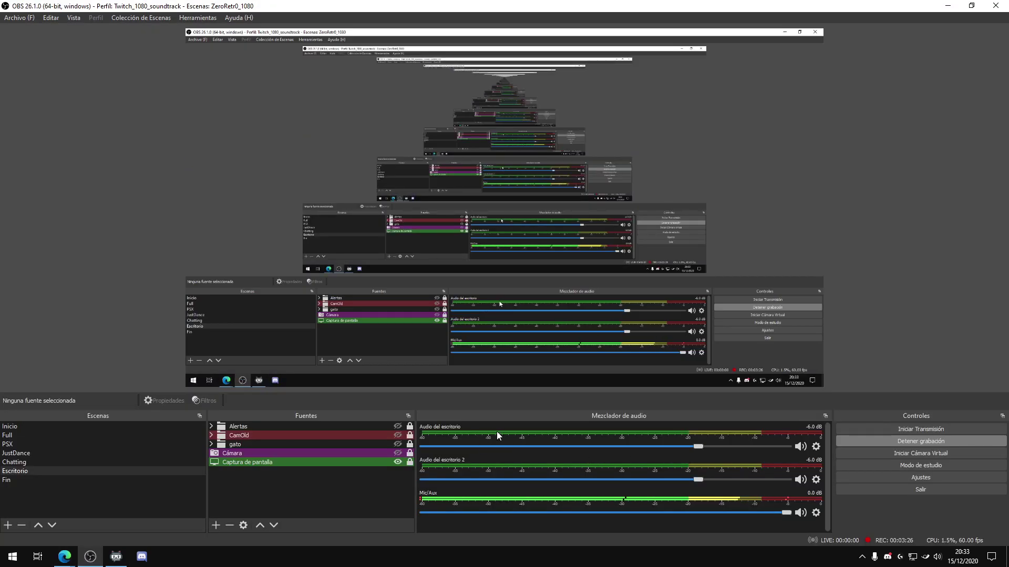
Open the advanced audio properties and widen the window to examine track assignments 1 to 6 of every audio source
left_click(816, 479)
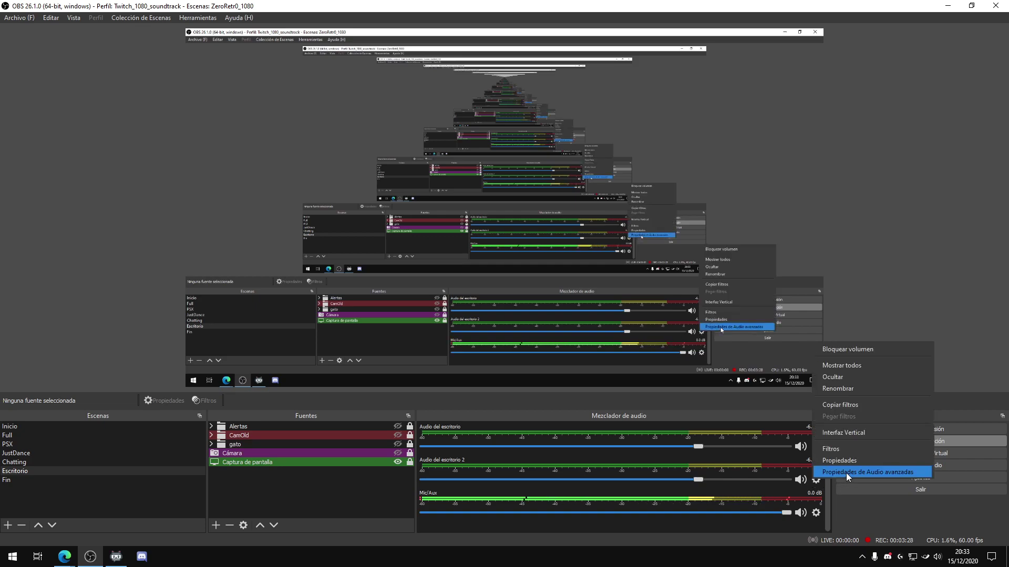
left_click(816, 485)
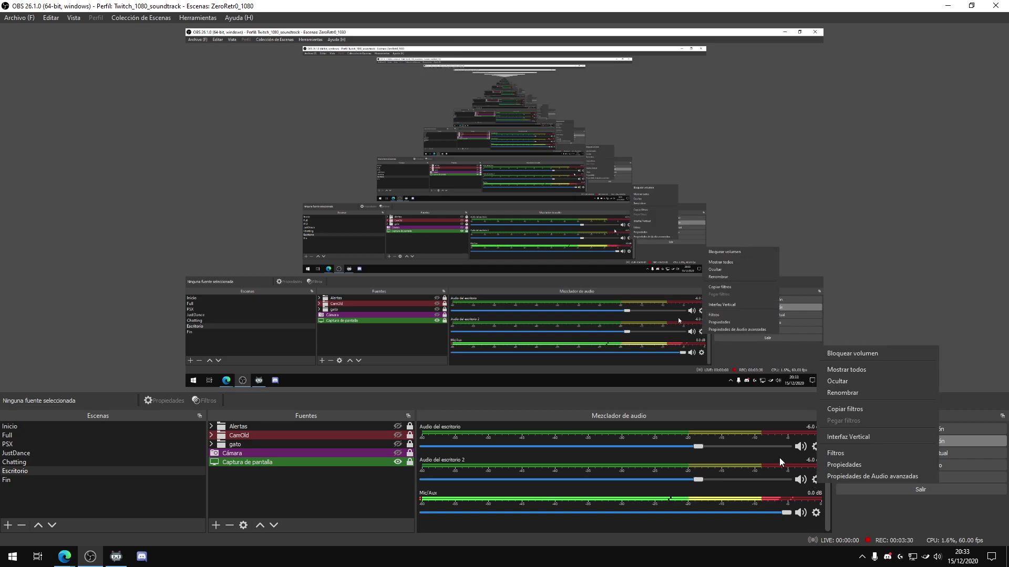
left_click(815, 448)
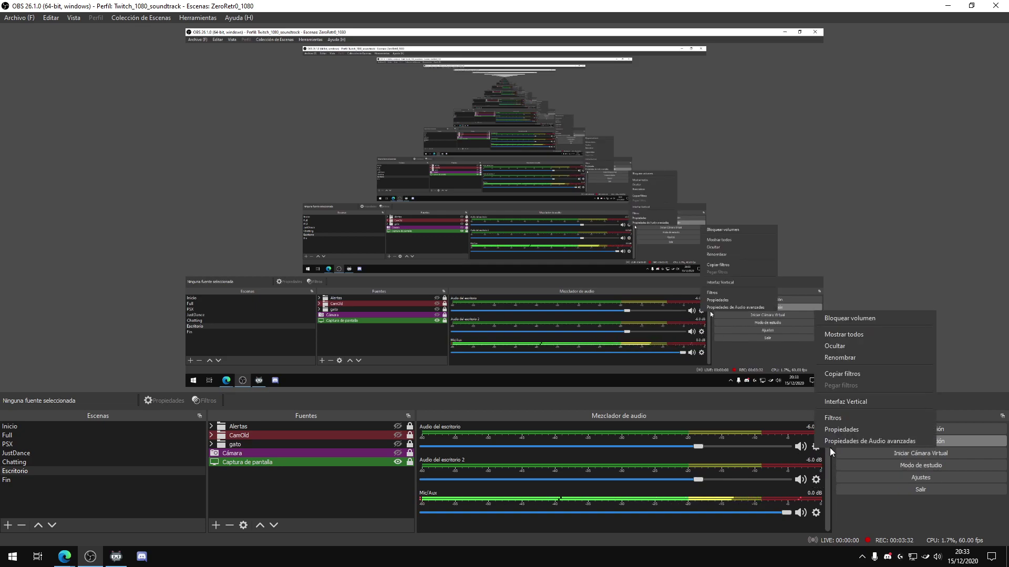
left_click(869, 441)
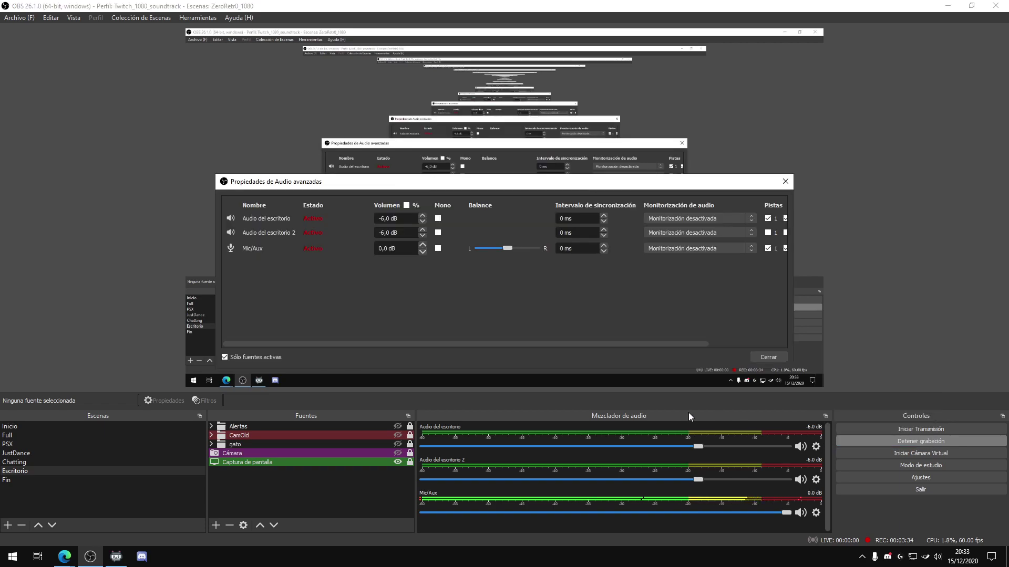
left_click_drag(508, 181, 364, 96)
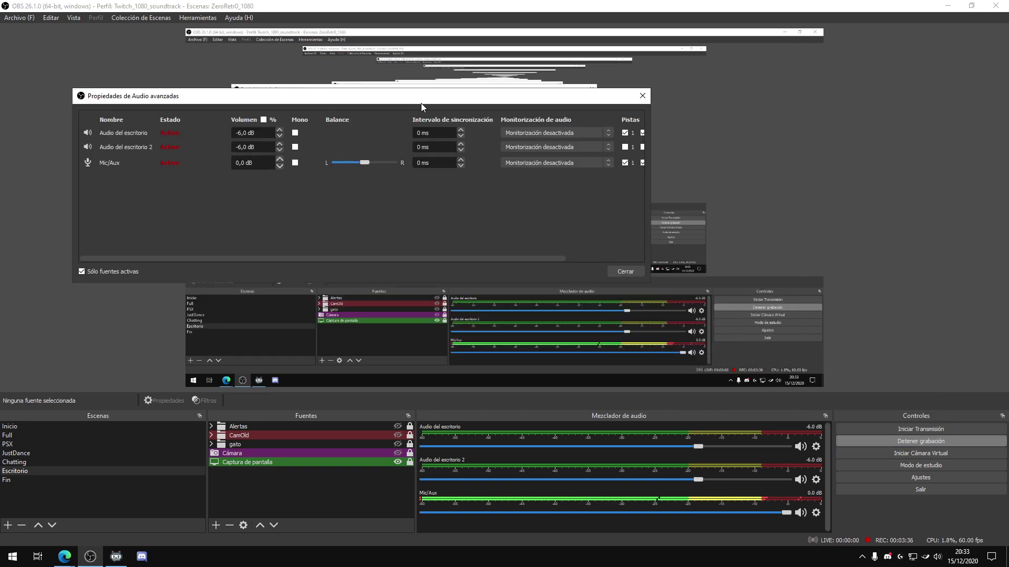
left_click_drag(653, 127, 883, 127)
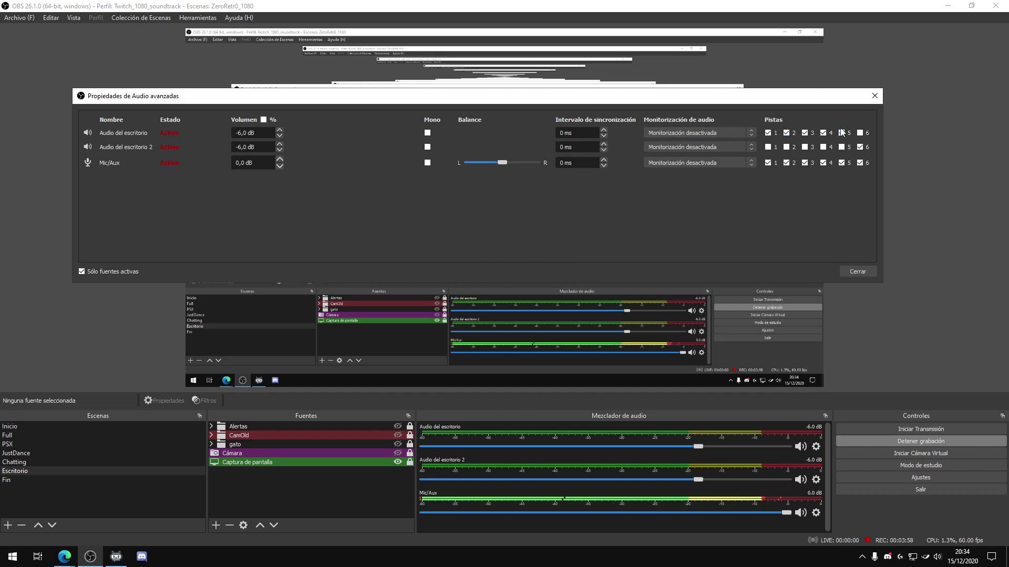
left_click(862, 135)
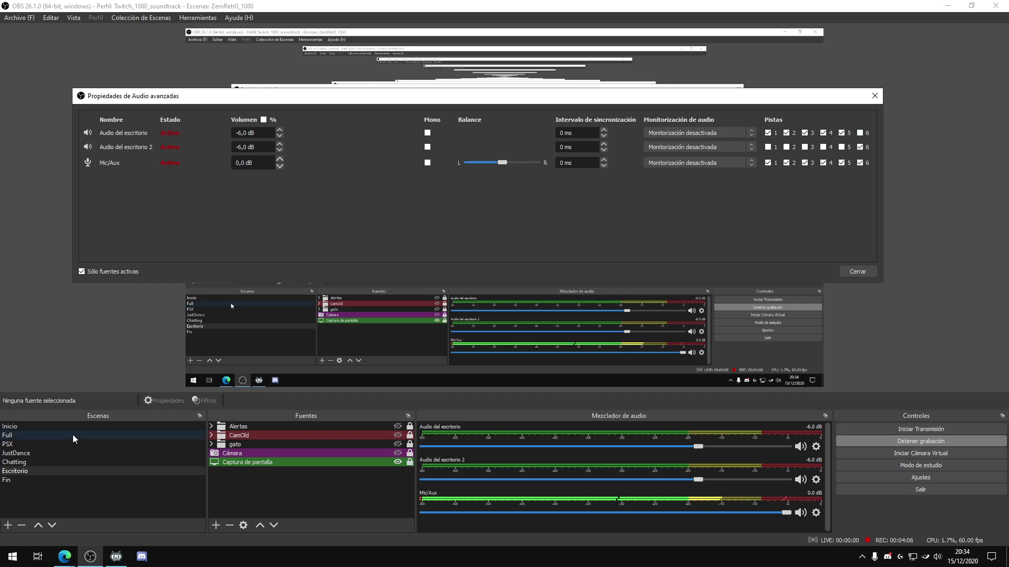
Switch to Edge to view the past broadcasts in the Twitch Video Producer, and return to OBS
mouse_move(65, 556)
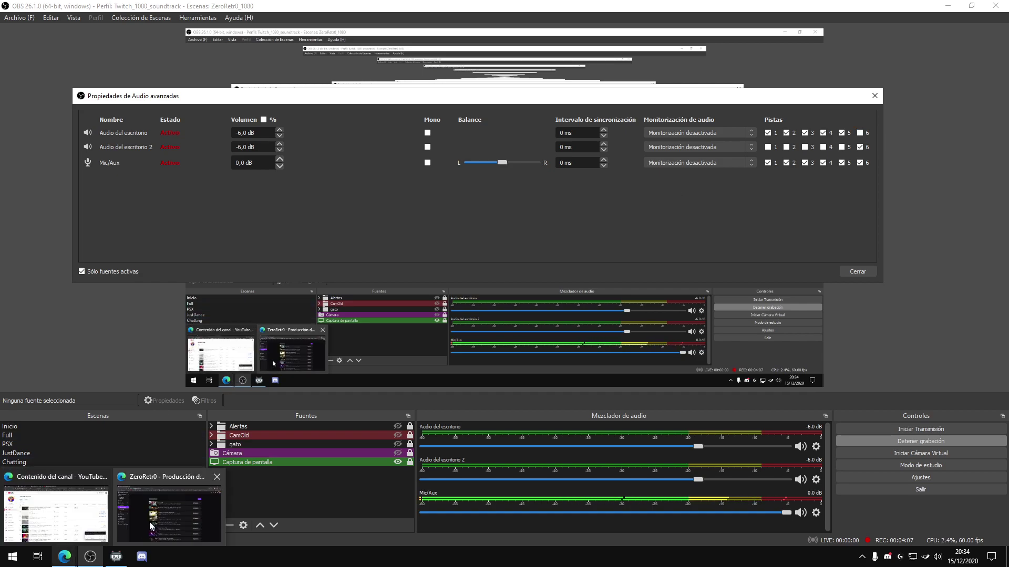
left_click(180, 512)
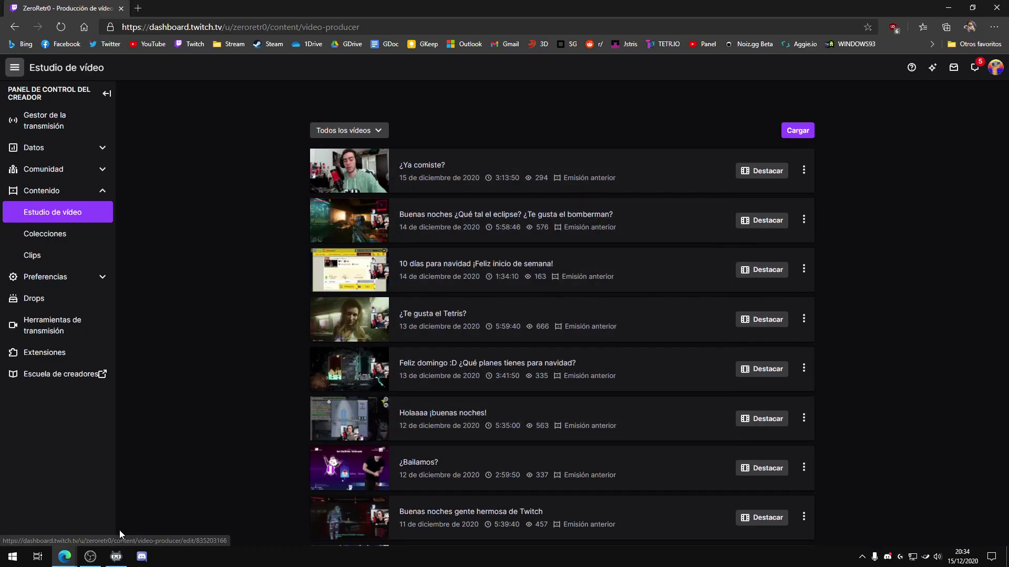
left_click(91, 557)
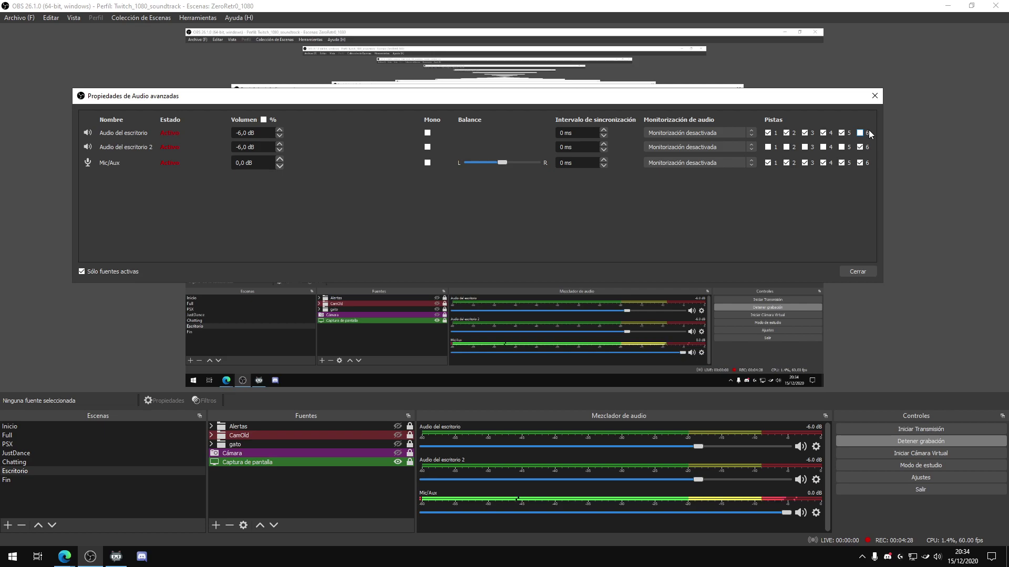
Compare the track 6 assignments of Audio del escritorio and Audio del escritorio 2, and close the advanced audio properties
left_click(859, 147)
left_click(858, 272)
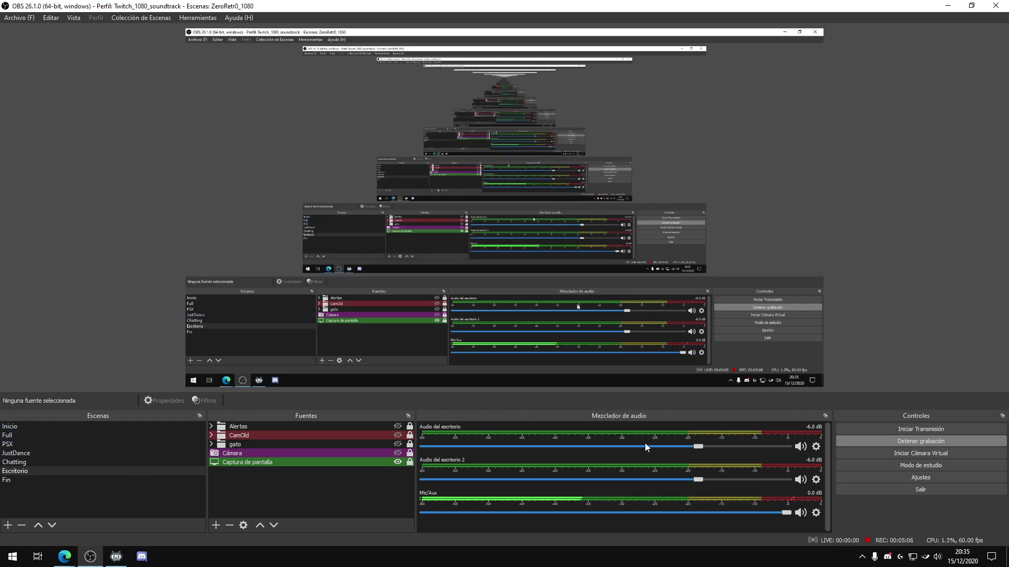
Switch to Streamlabs Chatbot to view the settings of the platano sound file, and return to OBS
left_click(117, 557)
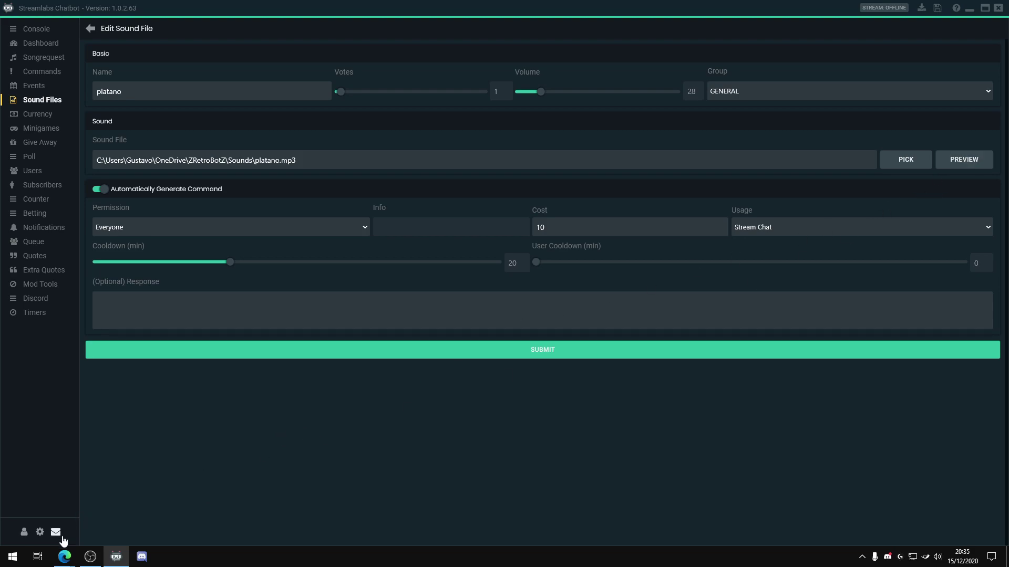
left_click(91, 556)
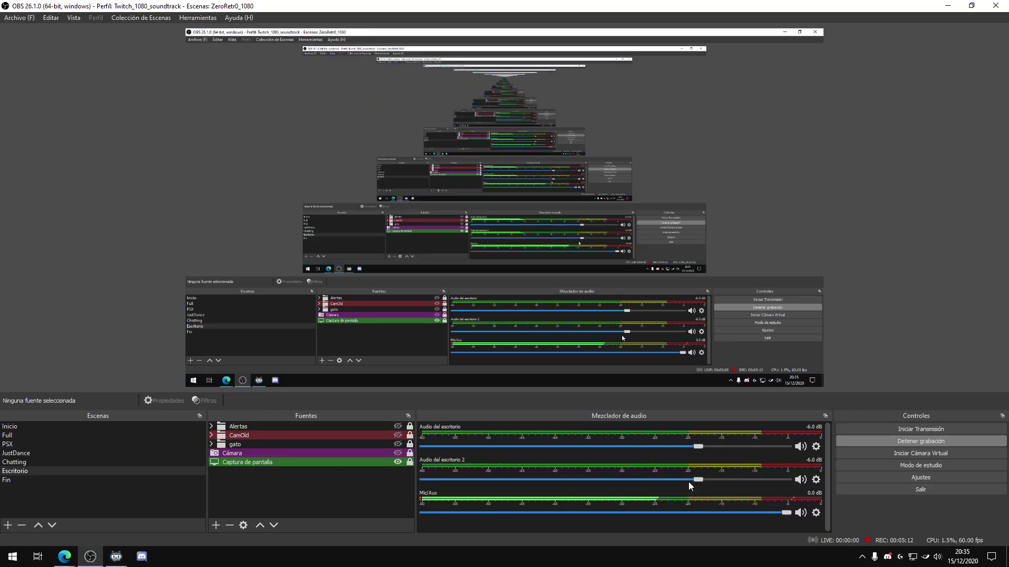